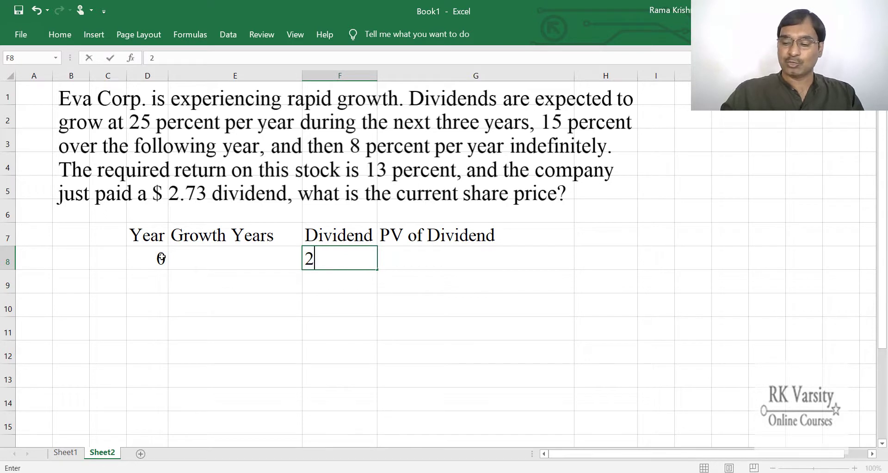
# Step: Enter 2.73 as the year 0 dividend in F8
pyautogui.write('3')
pyautogui.click(157, 282)
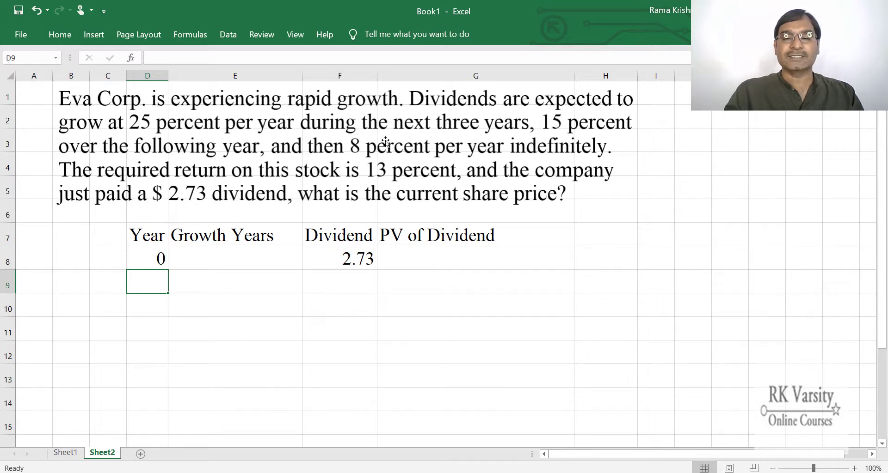
# Step: Fill in the first growth stage: growth years 1 to 3 in E9:E11, years 1 to 3 in D9:D11, and the 25% rate in B9
pyautogui.press('Right')
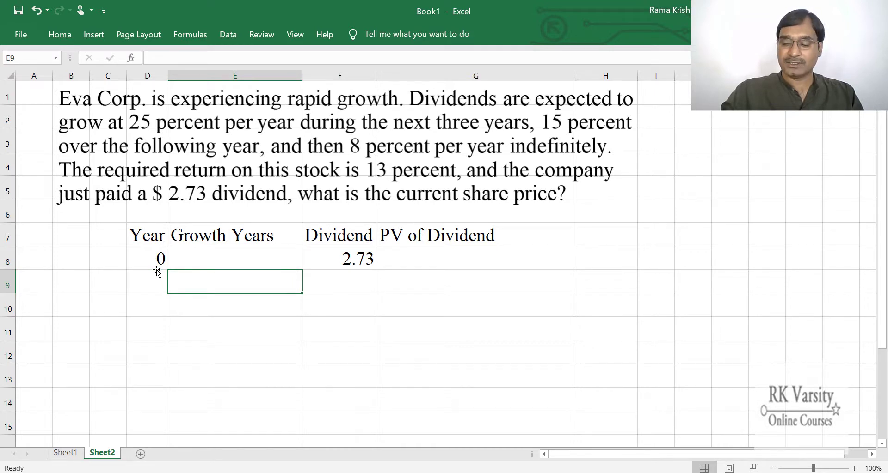
pyautogui.write('1')
pyautogui.press('Return')
pyautogui.write('2')
pyautogui.press('Return')
pyautogui.write('3')
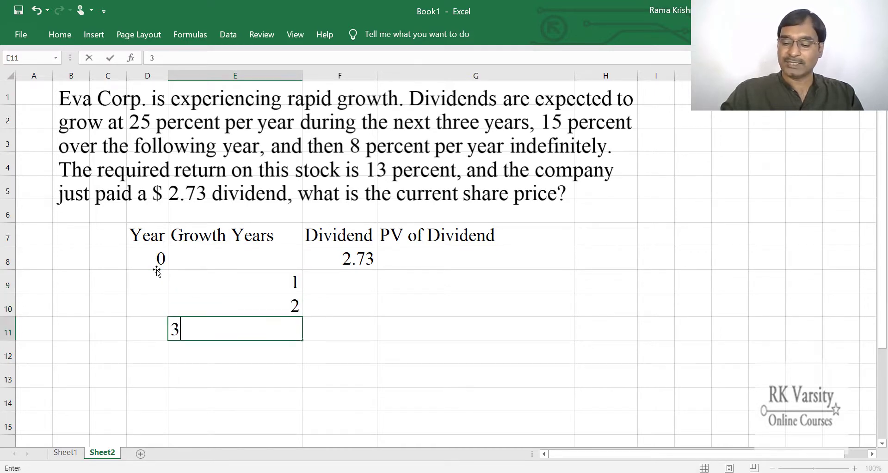
pyautogui.click(239, 289)
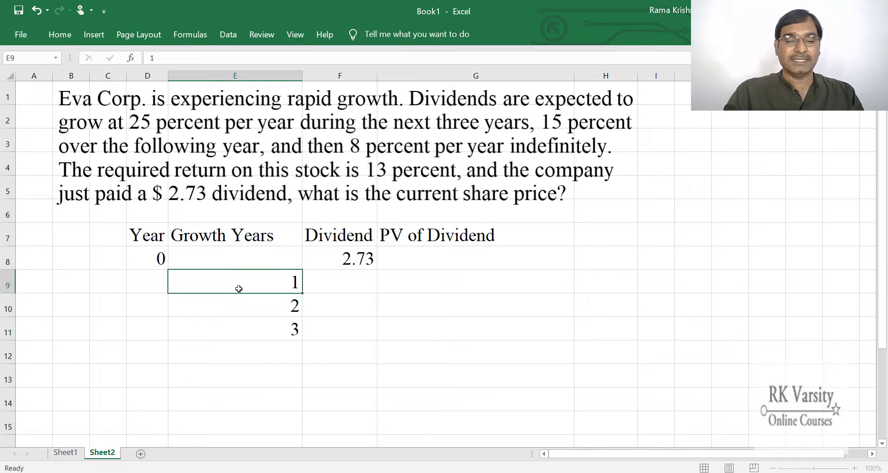
pyautogui.click(65, 290)
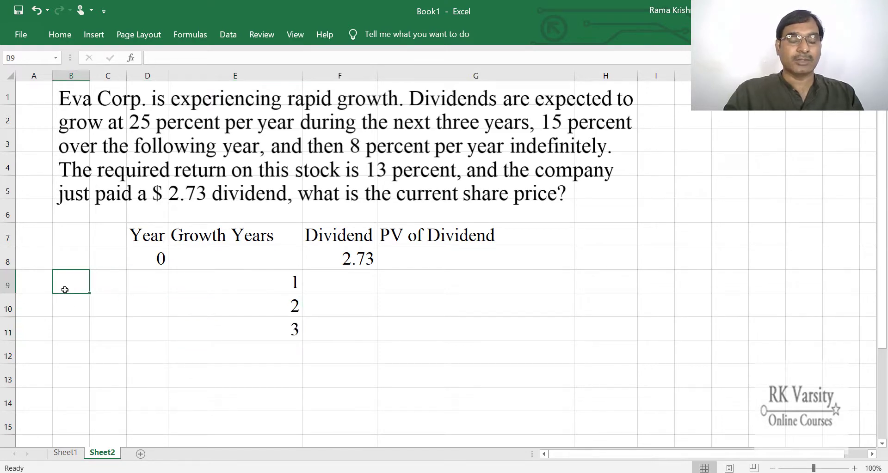
pyautogui.write('25')
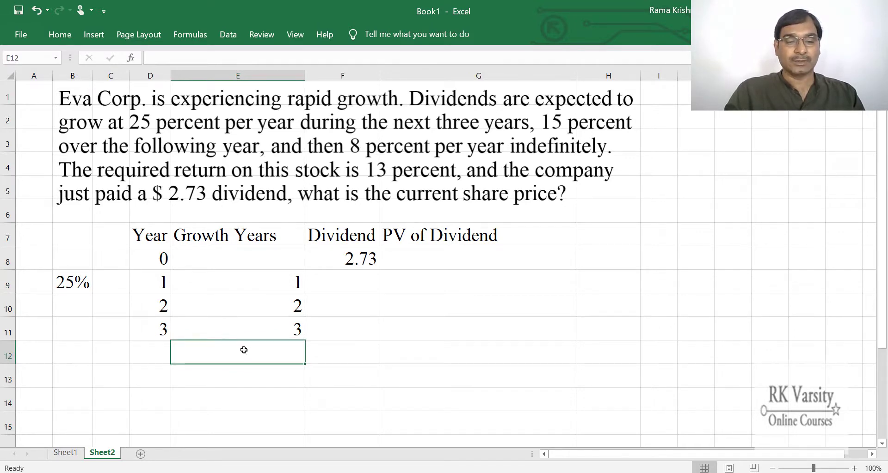
# Step: Complete row 12 with growth year 1, a 15% rate and year 4, and enter the 8% rate in B13
pyautogui.write('1')
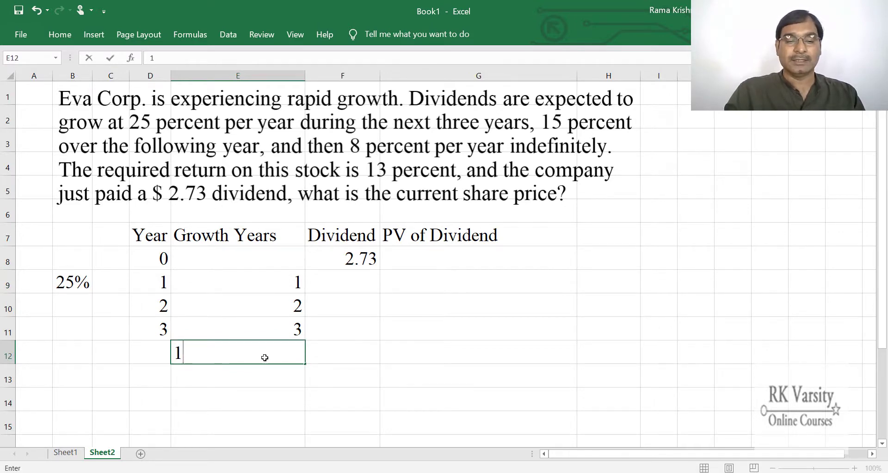
pyautogui.click(80, 355)
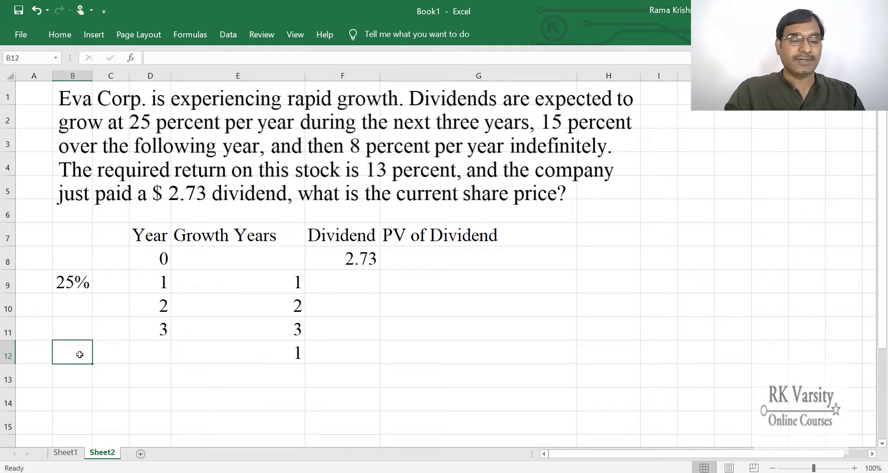
pyautogui.write('15')
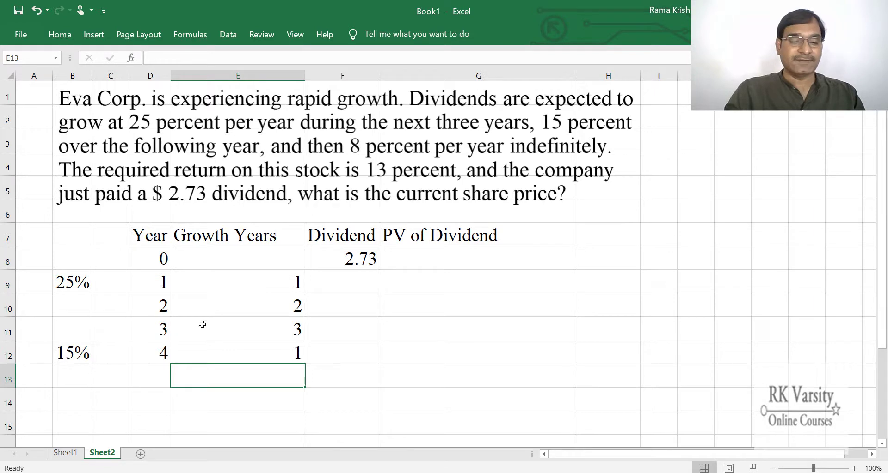
pyautogui.click(77, 381)
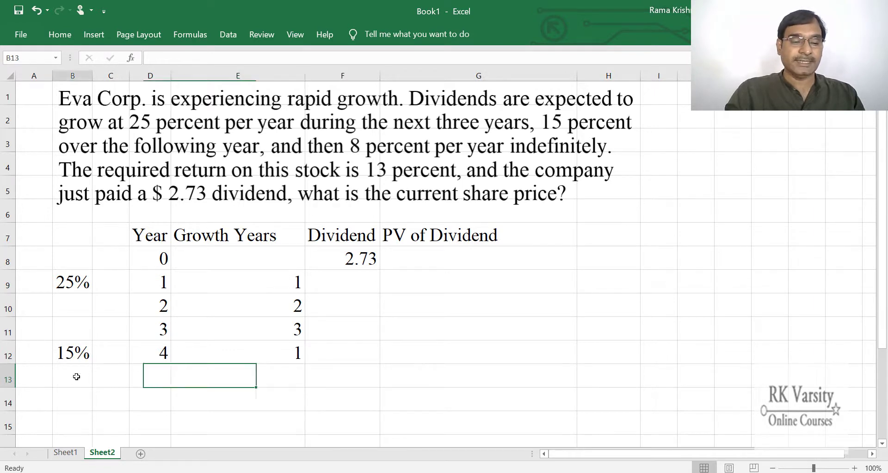
pyautogui.write('8%')
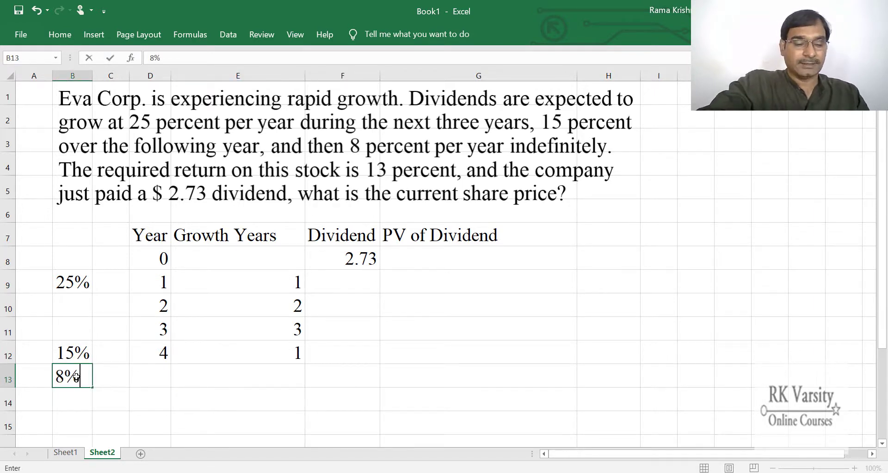
pyautogui.click(150, 376)
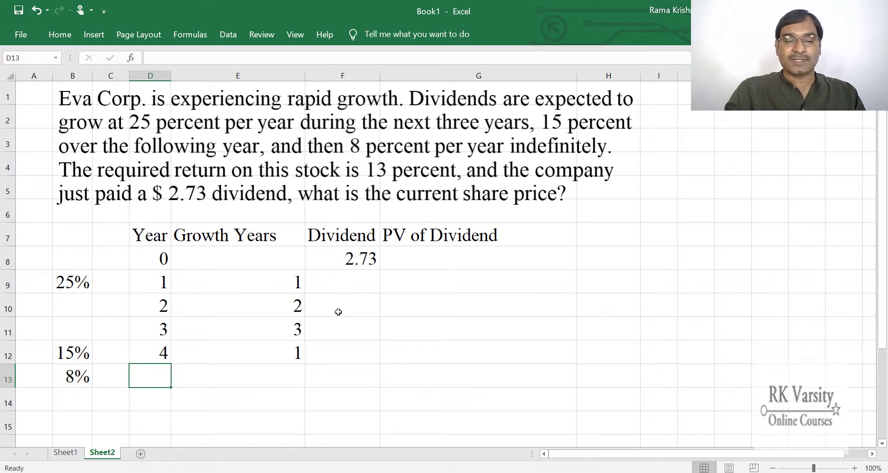
# Step: Calculate the year 1 dividend in F9 with =F8*1.25 and fill the formula down to F11
pyautogui.click(340, 286)
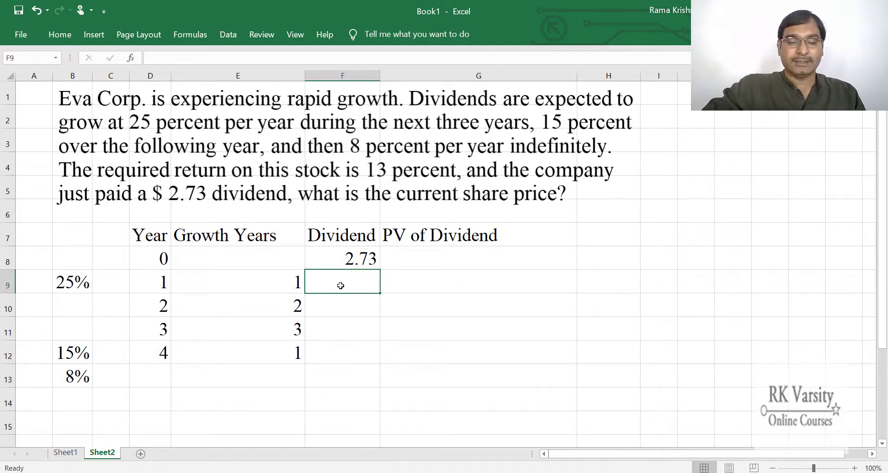
pyautogui.write('=')
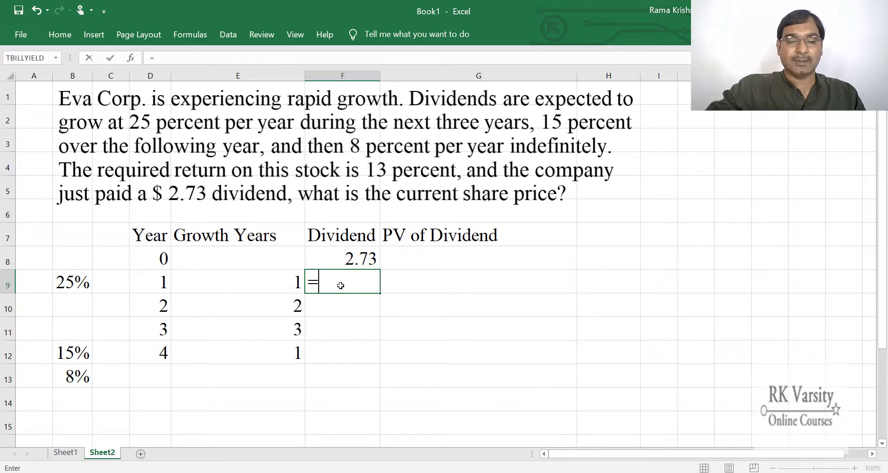
pyautogui.click(335, 260)
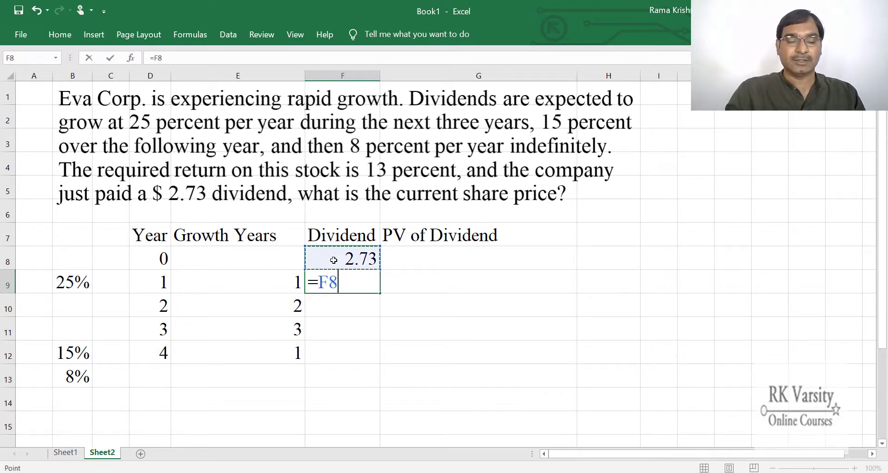
pyautogui.write('*')
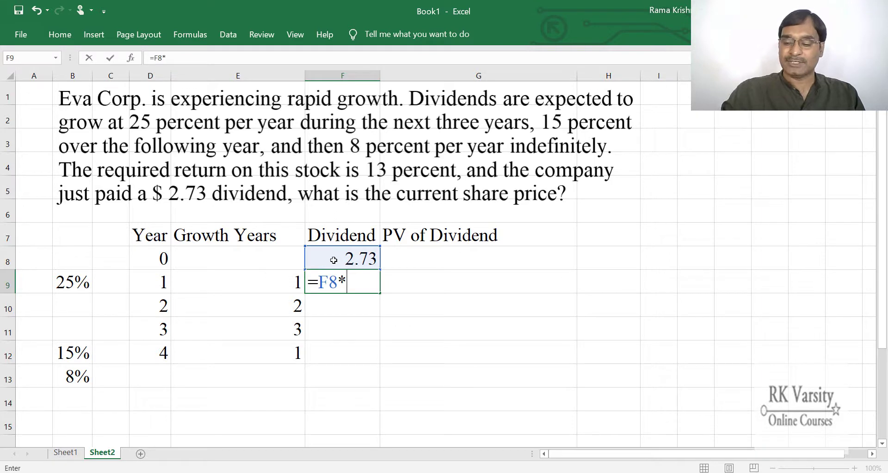
pyautogui.write('1.1')
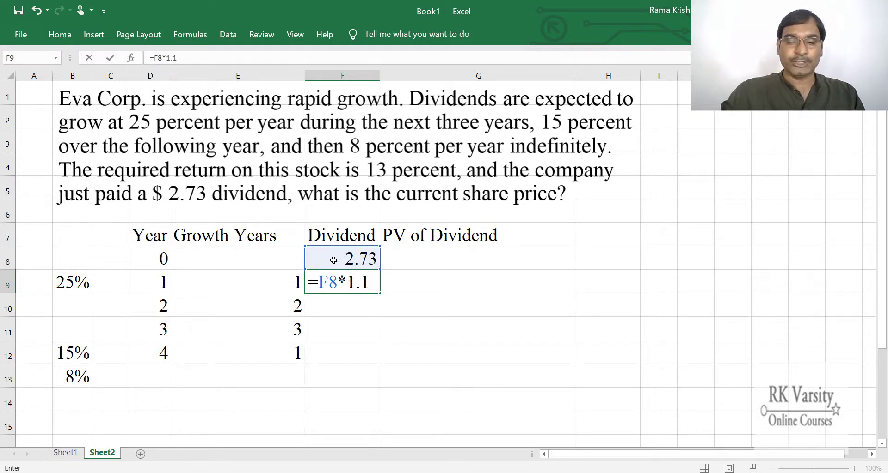
pyautogui.press('BackSpace')
pyautogui.write('25')
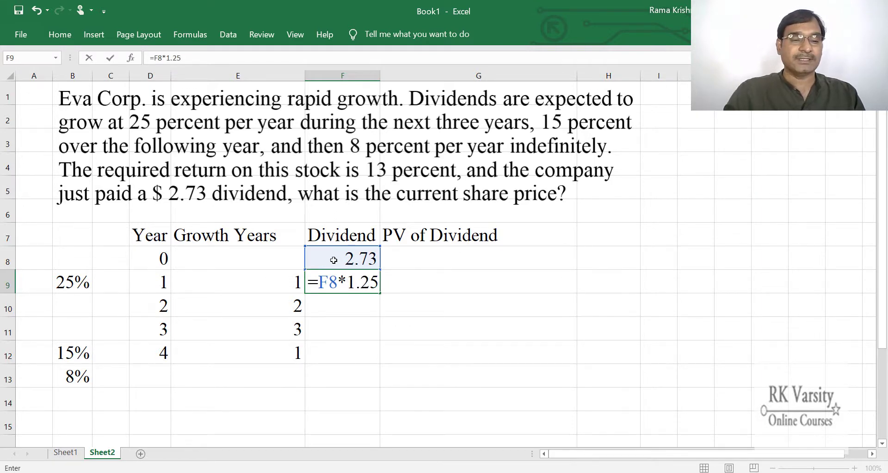
pyautogui.hotkey('ctrl', 'Return')
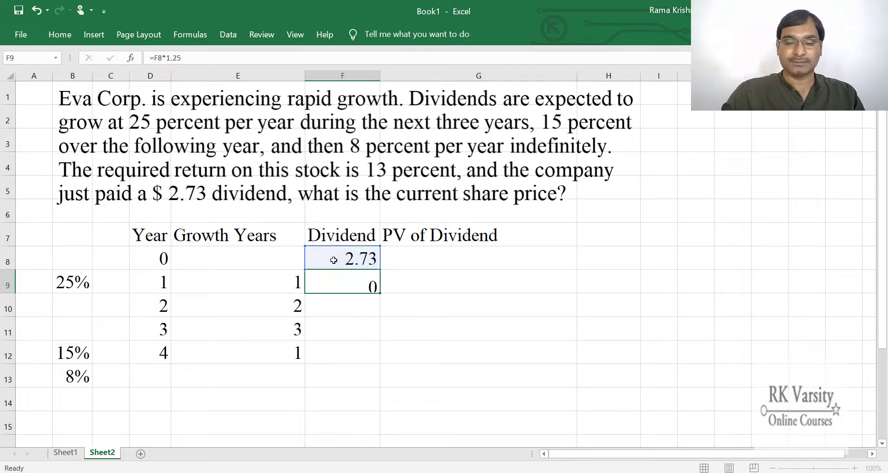
pyautogui.moveTo(380, 294); pyautogui.dragTo(376, 332)
# Step: Calculate the year 4 dividend in F12 with the formula =F11*1.15
pyautogui.click(333, 349)
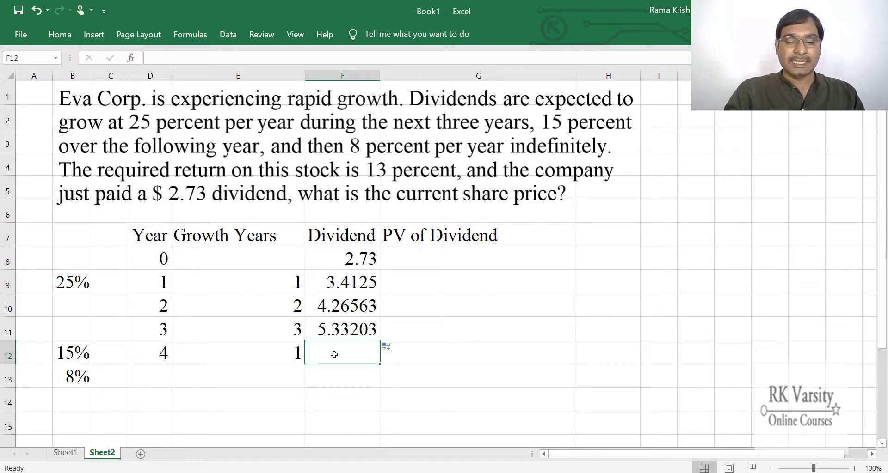
pyautogui.write('=')
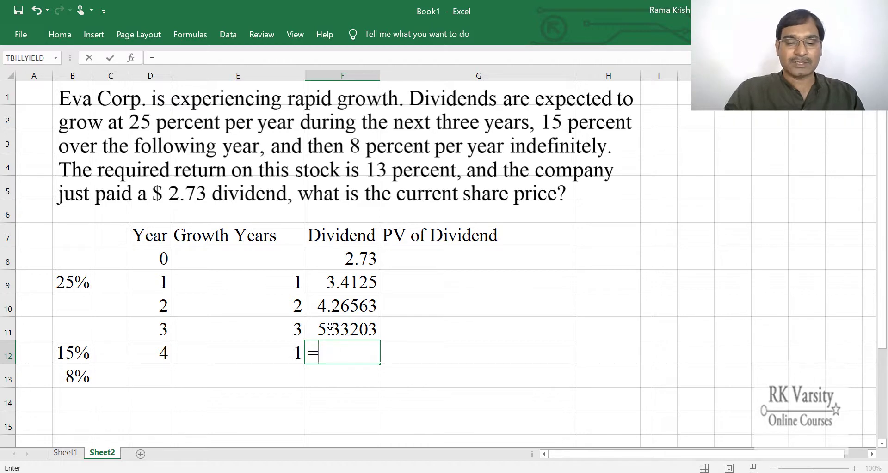
pyautogui.click(329, 330)
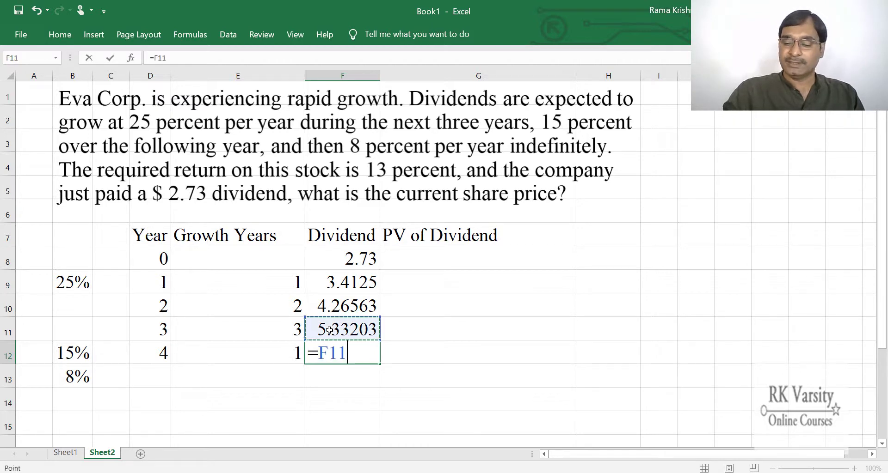
pyautogui.write('*1.15')
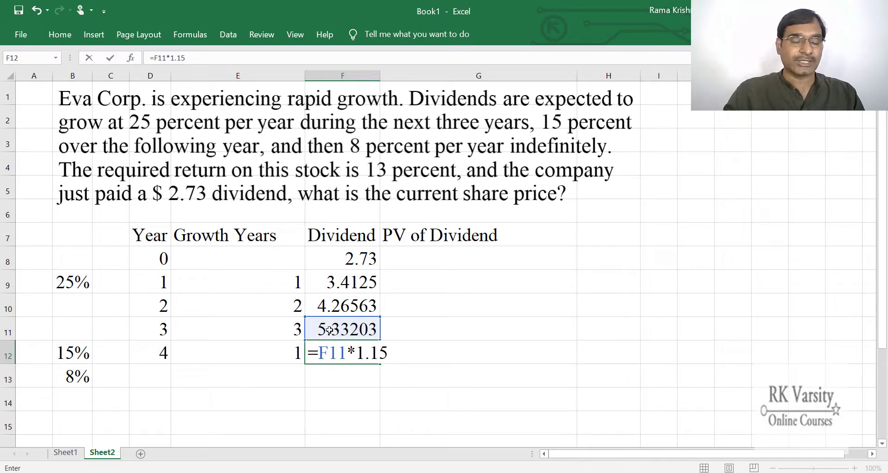
pyautogui.press('Return')
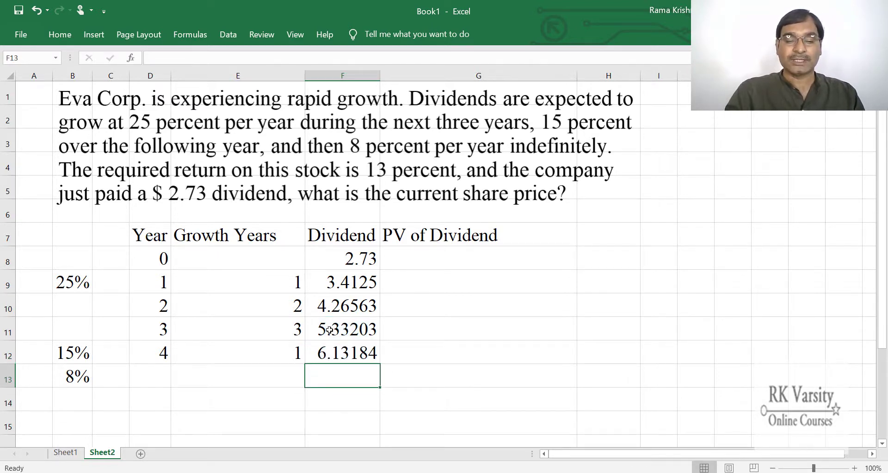
# Step: Label E13 as Constant Growth and calculate its dividend in F13 with =F12*1.08
pyautogui.click(205, 381)
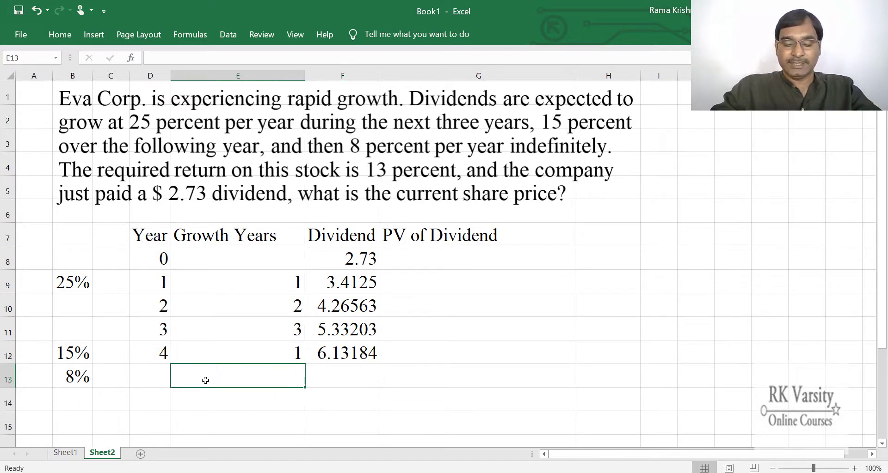
pyautogui.write('Constant Growth')
pyautogui.press('Tab')
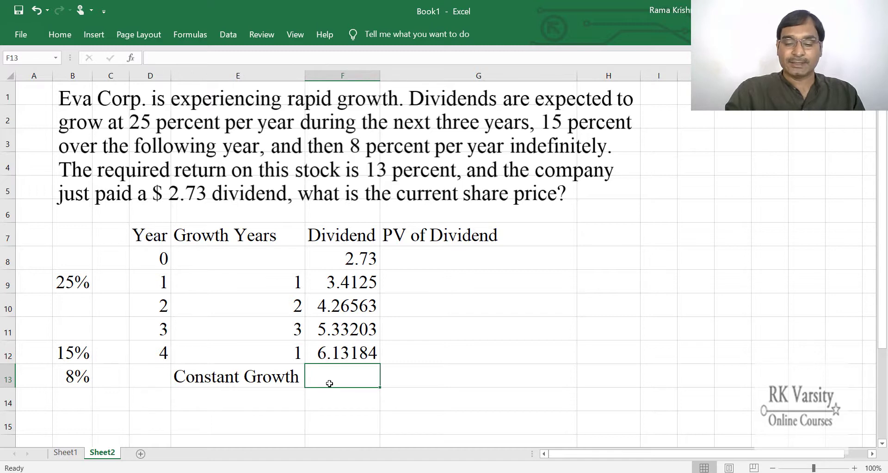
pyautogui.write('=')
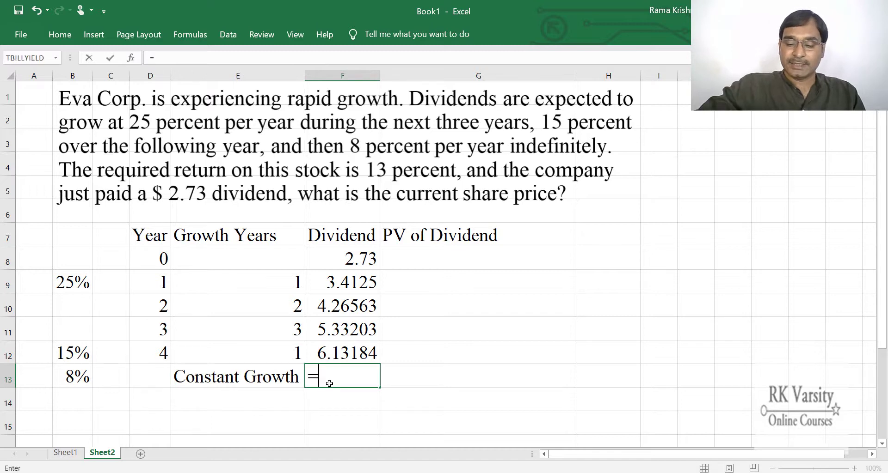
pyautogui.click(338, 353)
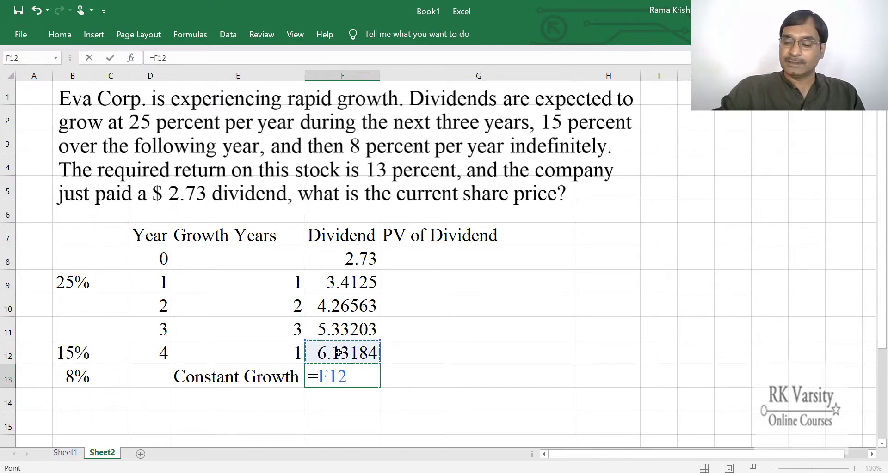
pyautogui.write('*1.08')
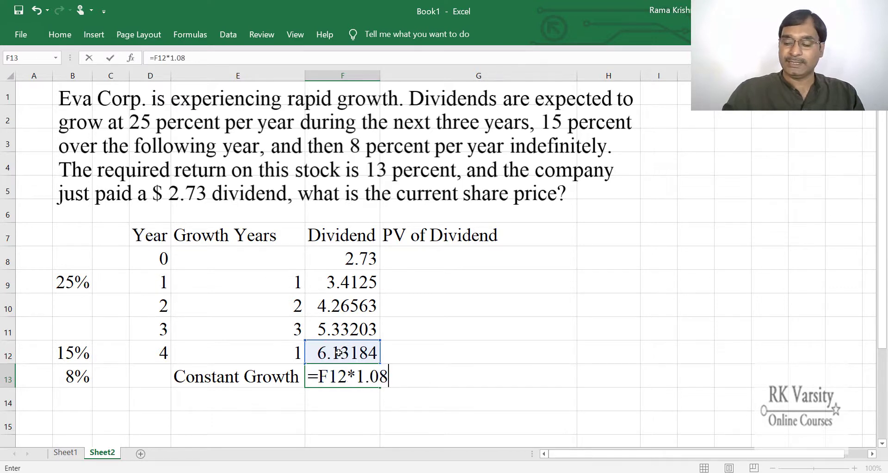
pyautogui.press('Return')
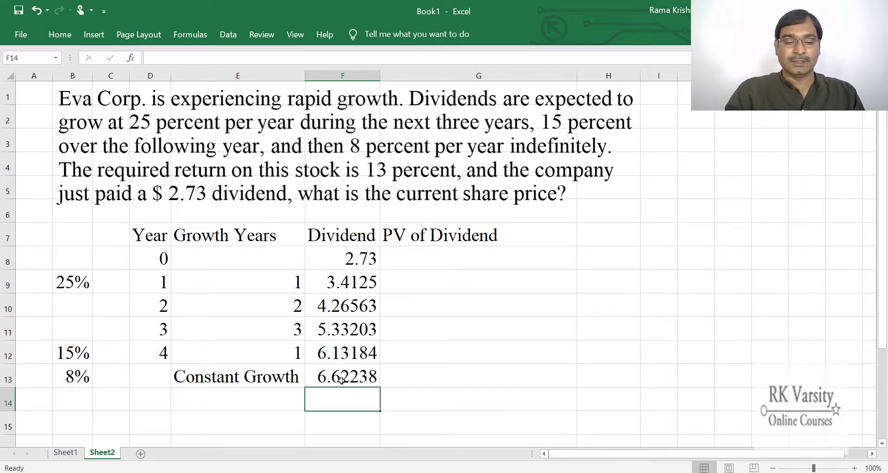
# Step: Calculate the present value of the year 1 dividend in G9 with =PV(.13,D9,,-F9)
pyautogui.click(441, 260)
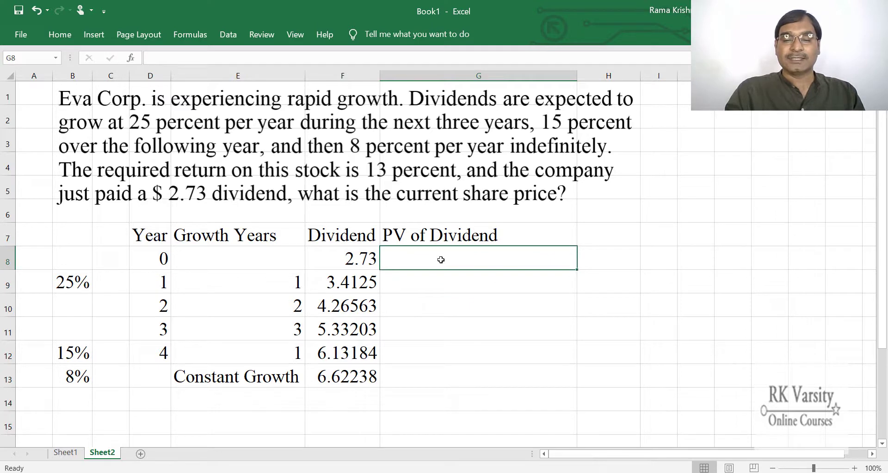
pyautogui.click(436, 283)
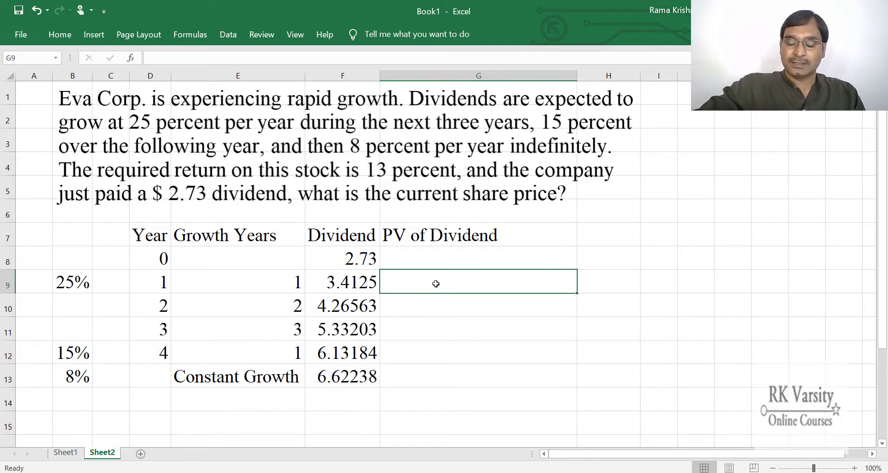
pyautogui.write('=pv(')
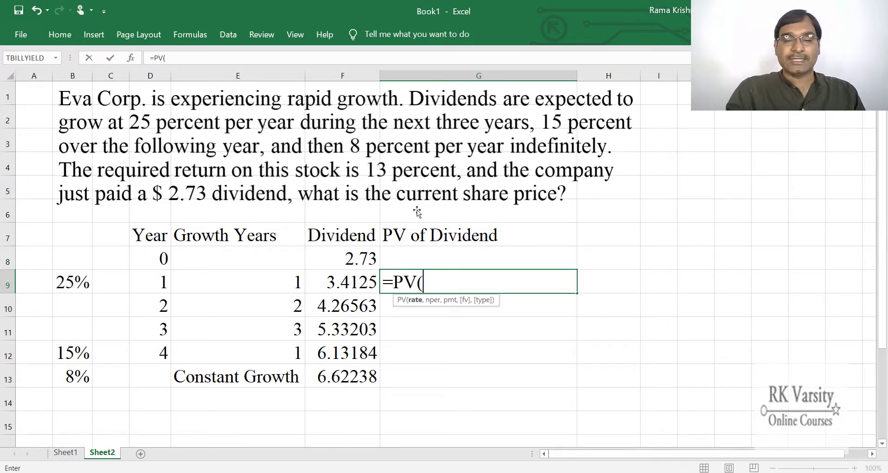
pyautogui.write('.13')
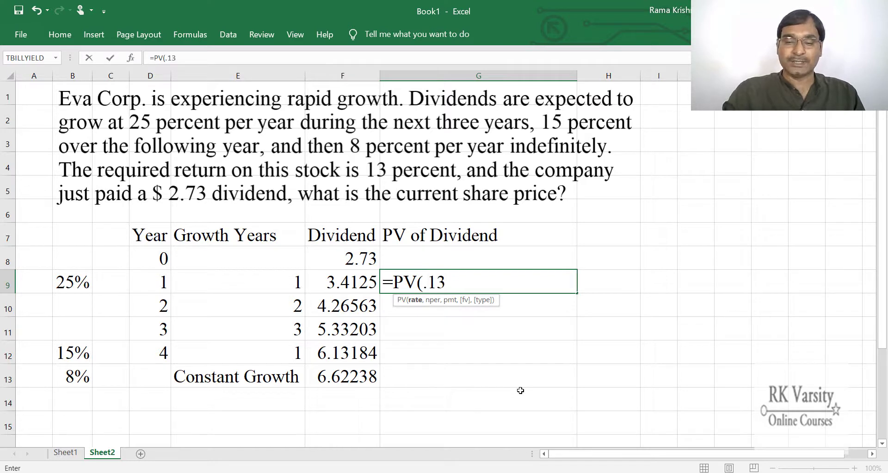
pyautogui.write(',')
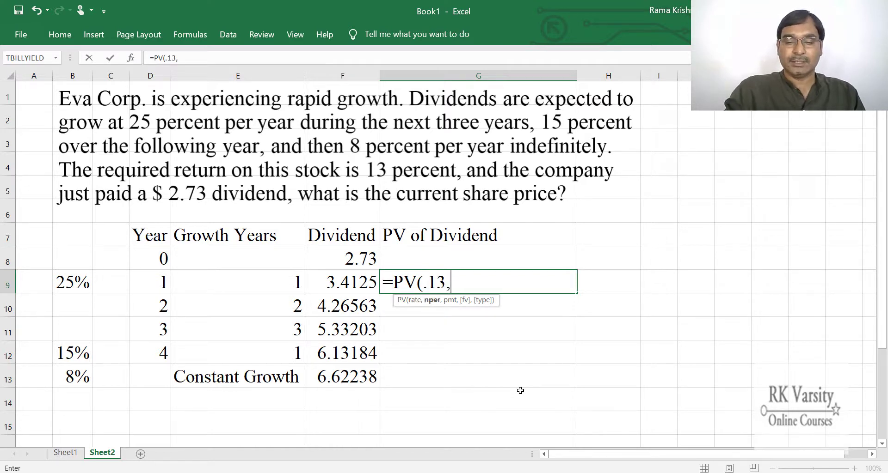
pyautogui.click(151, 283)
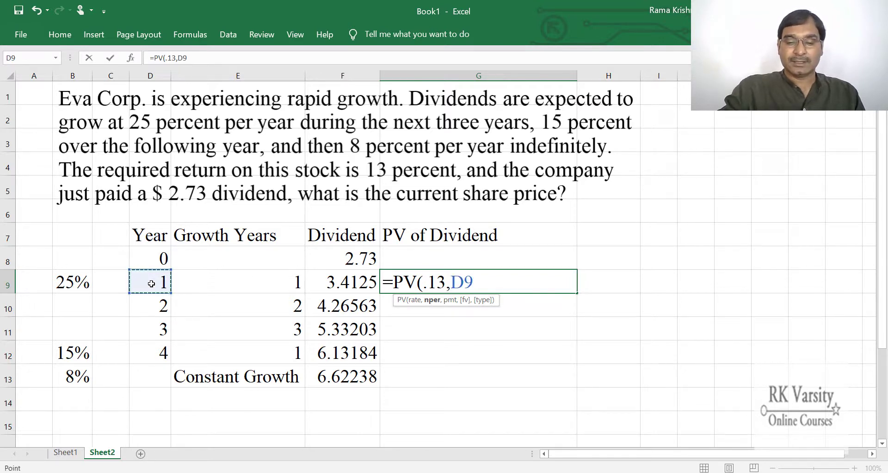
pyautogui.write(',')
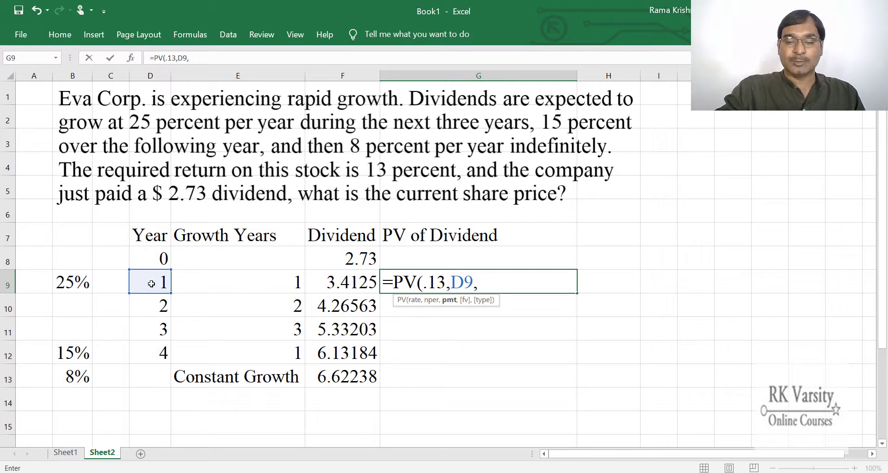
pyautogui.write(',-')
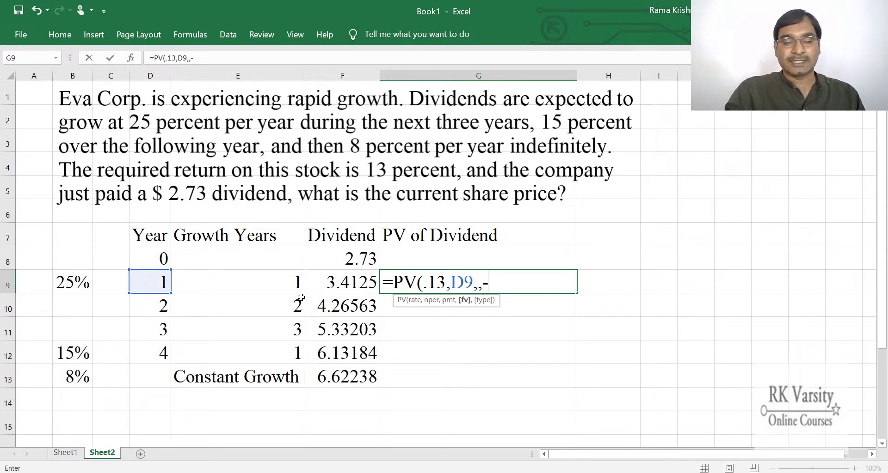
pyautogui.click(328, 285)
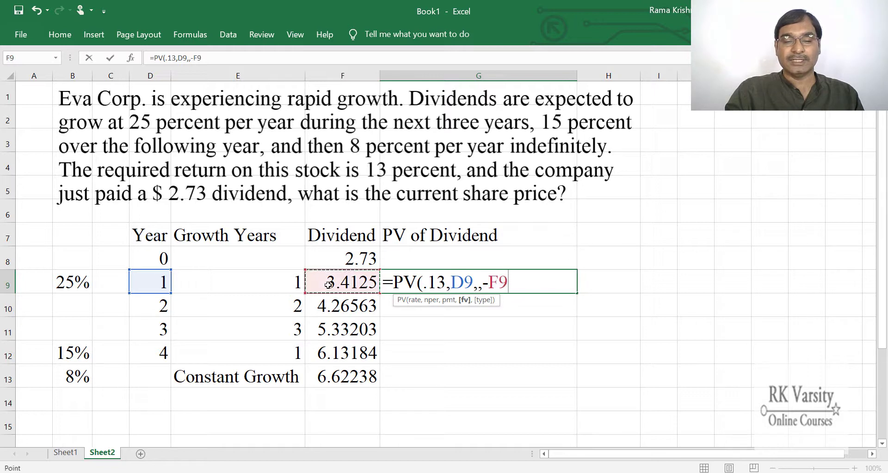
pyautogui.write(')')
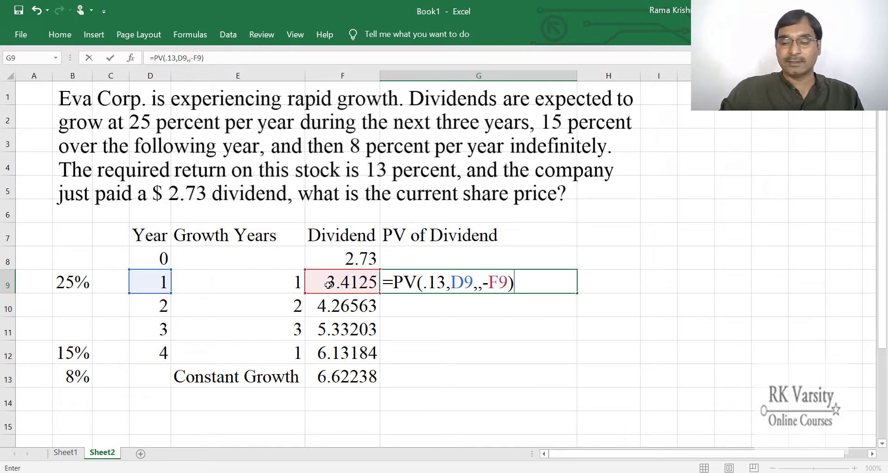
pyautogui.press('Return')
# Step: Fill the present value formula from G9 down to G12 and check the copied cells
pyautogui.click(512, 287)
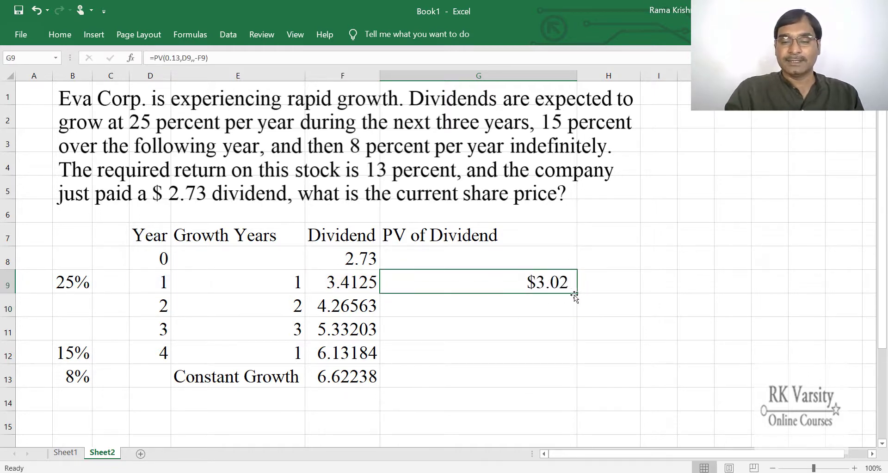
pyautogui.moveTo(574, 296); pyautogui.dragTo(576, 361)
pyautogui.click(485, 358)
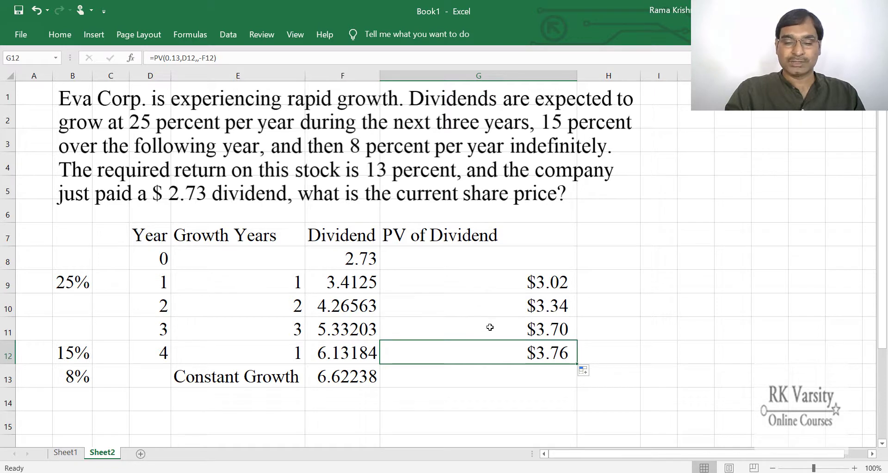
pyautogui.click(470, 282)
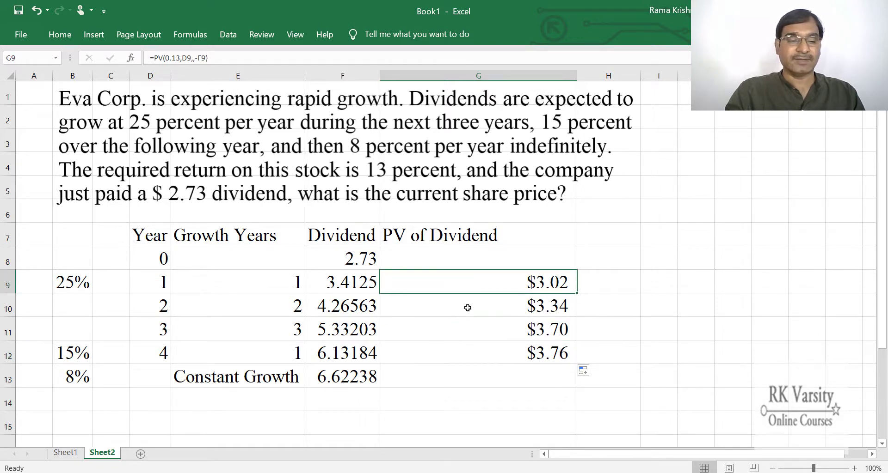
pyautogui.click(466, 349)
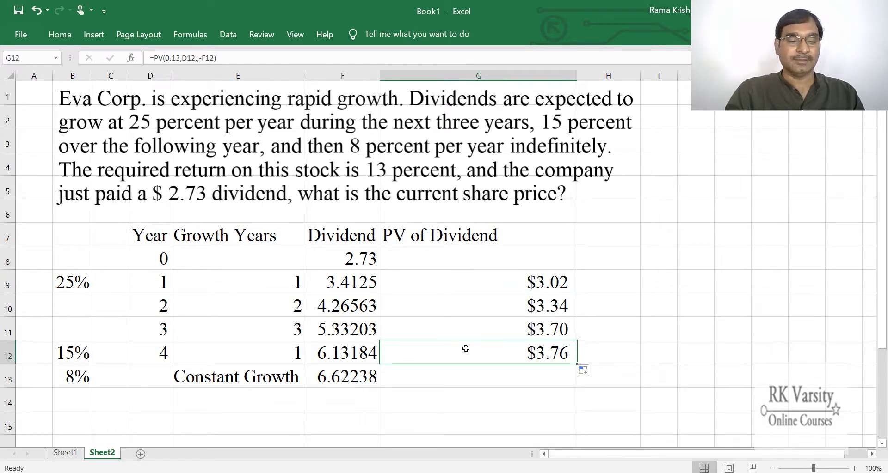
# Step: Label E14 as Terminal Value and calculate it in F14 with the formula =F13/(.13-.08)
pyautogui.click(88, 386)
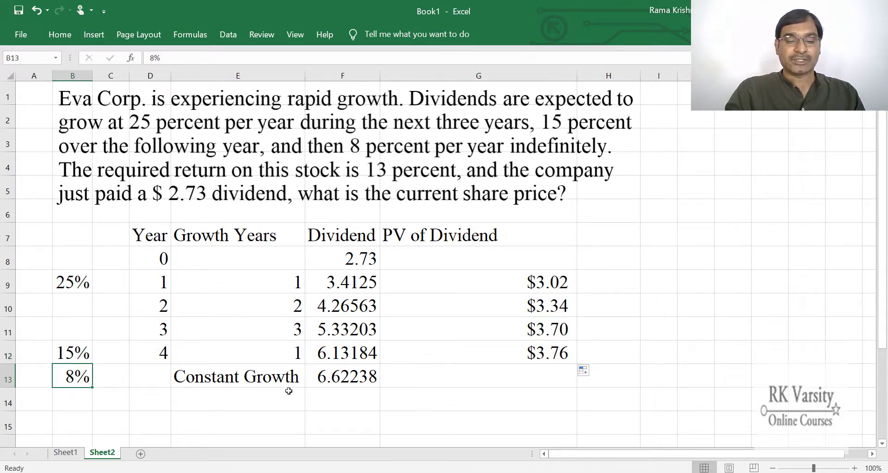
pyautogui.click(241, 402)
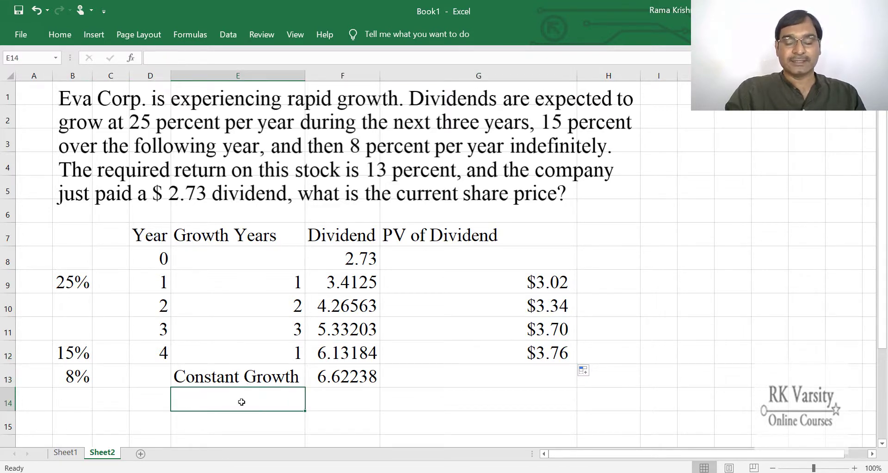
pyautogui.write('Terminal')
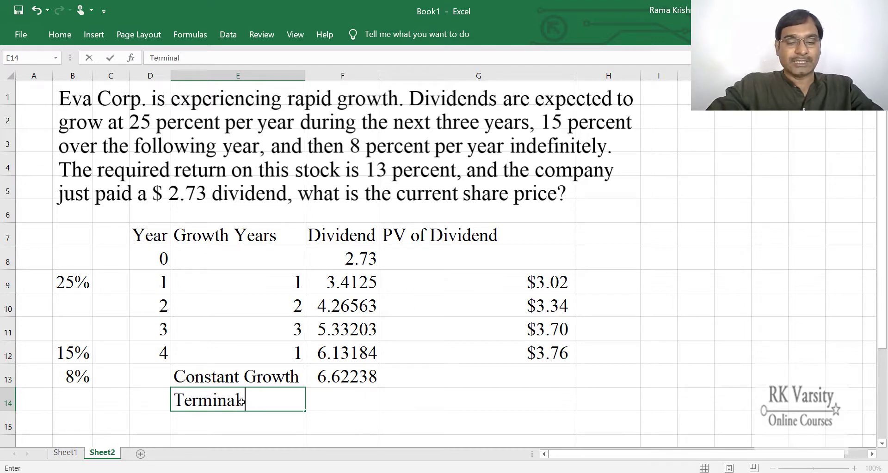
pyautogui.write(' Value')
pyautogui.press('Tab')
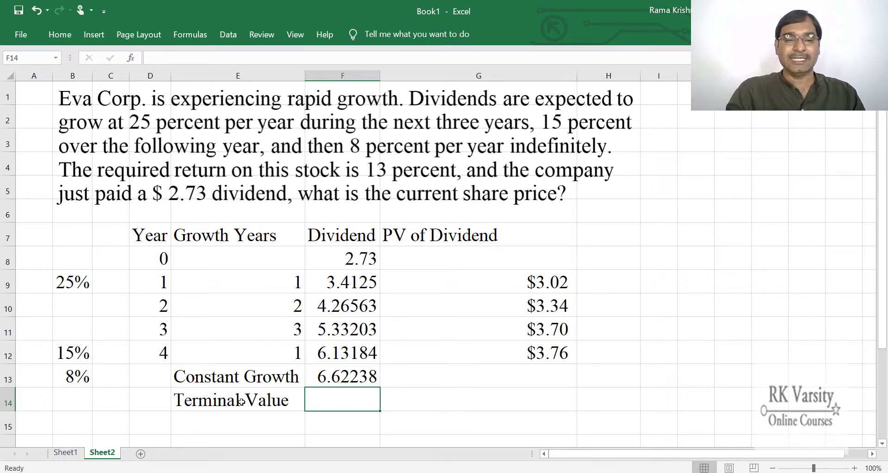
pyautogui.write('=')
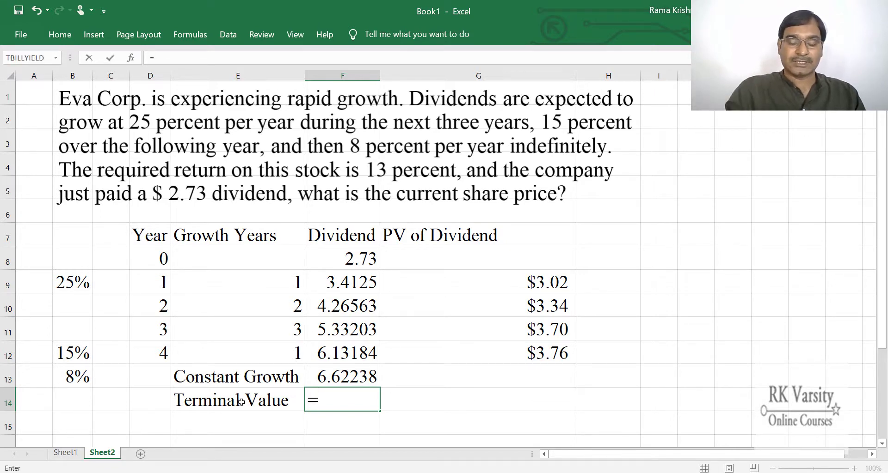
pyautogui.click(325, 378)
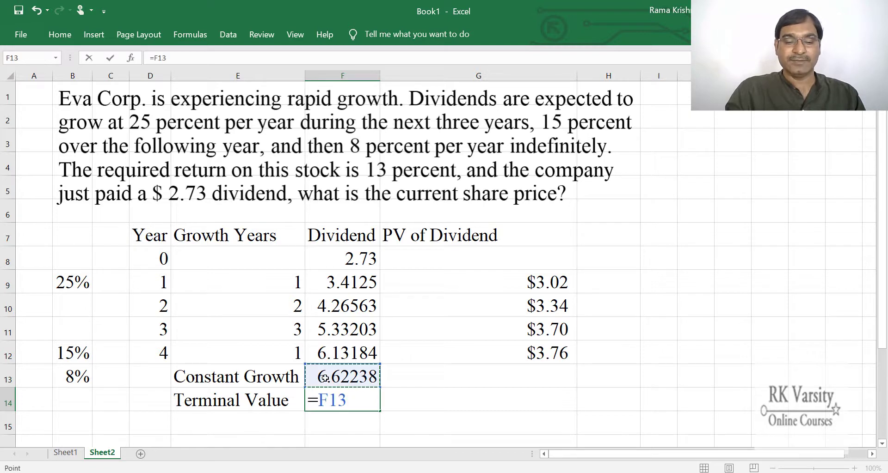
pyautogui.write('/(')
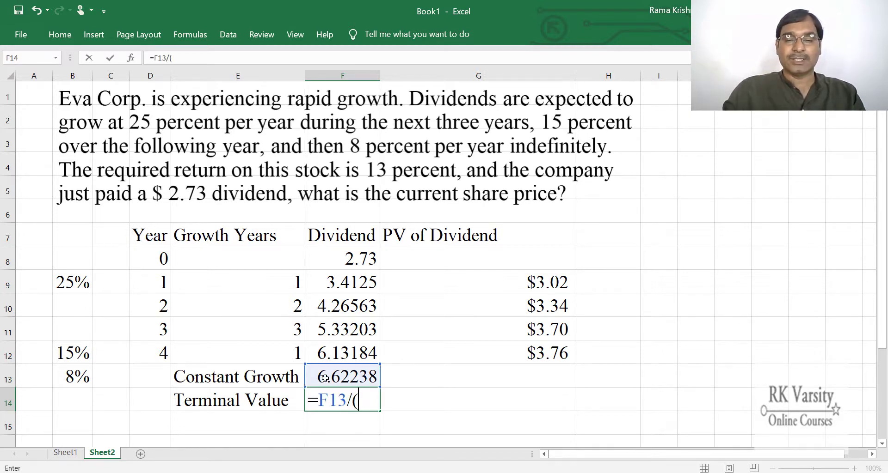
pyautogui.write('.13-.')
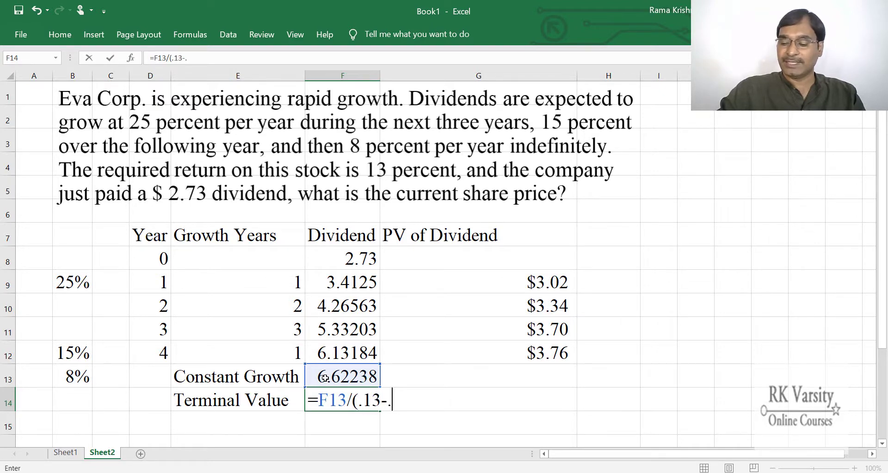
pyautogui.write('08)')
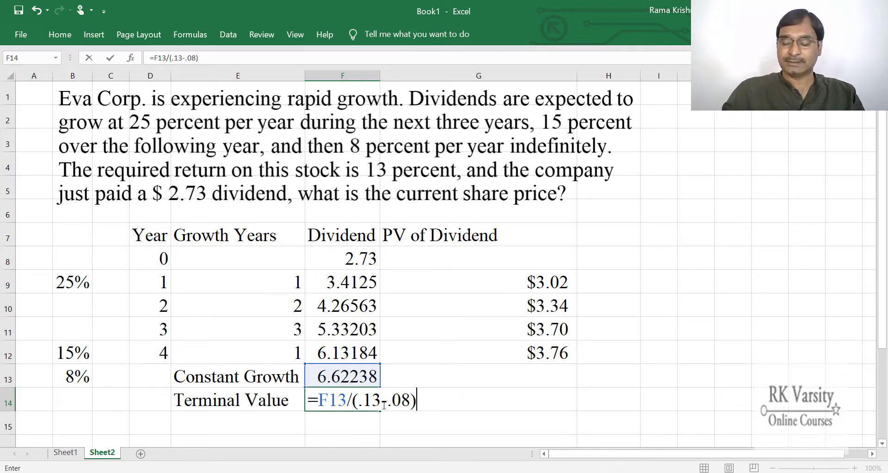
pyautogui.press('Return')
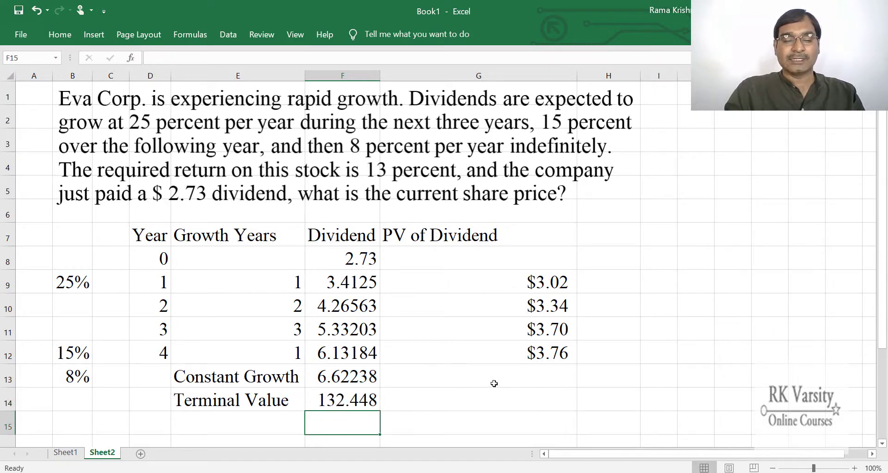
# Step: Calculate the present value of the terminal value in G13 with =PV(.13,4,,-F14)
pyautogui.click(511, 382)
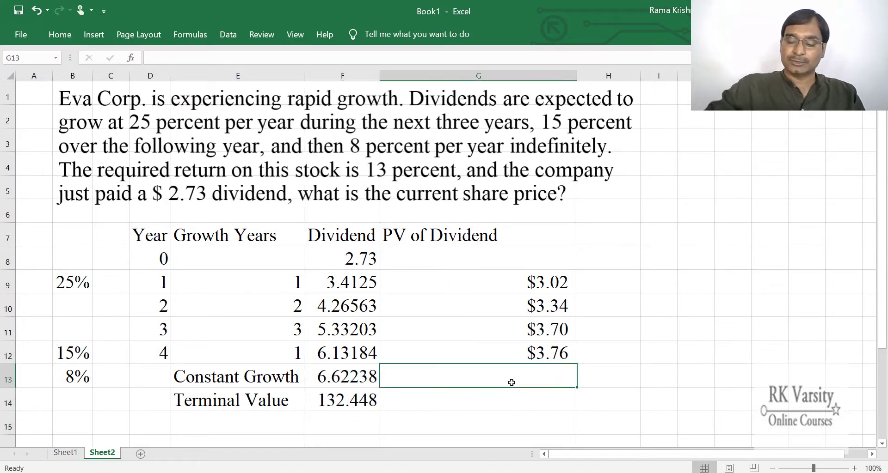
pyautogui.write('=pv')
pyautogui.press('Tab')
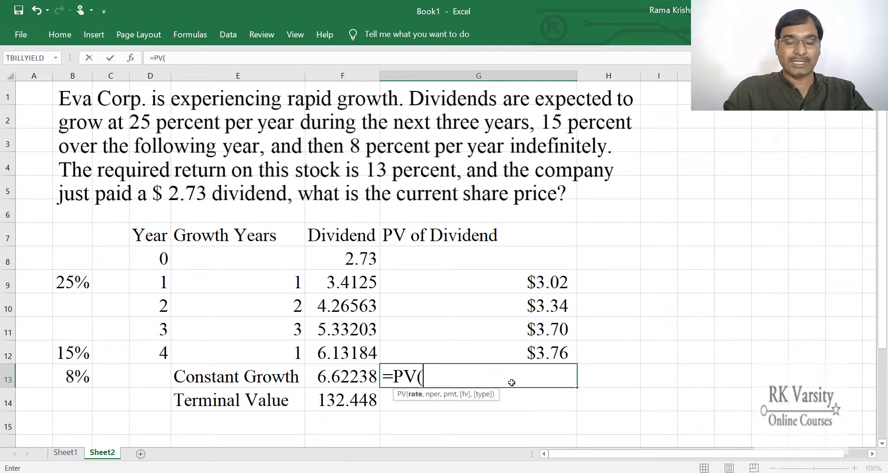
pyautogui.write('.13')
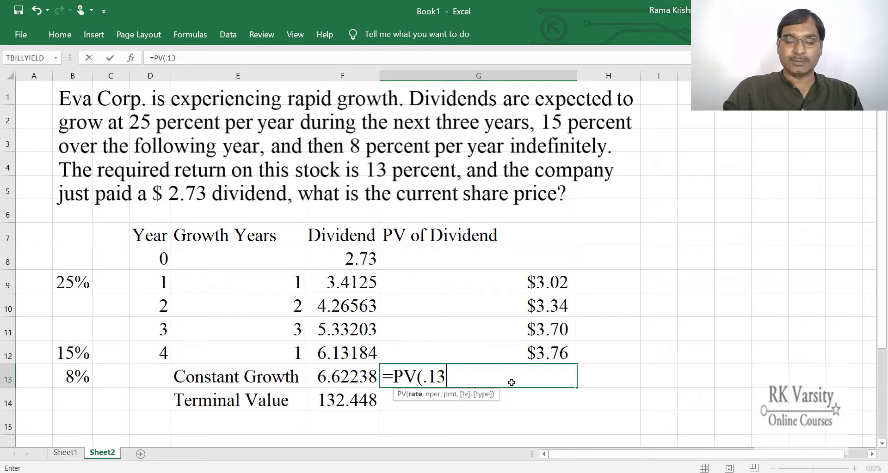
pyautogui.write(',')
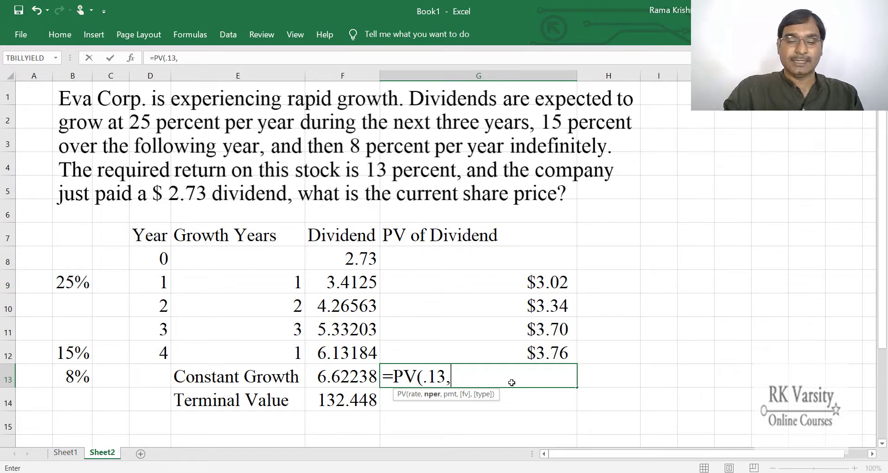
pyautogui.write('4')
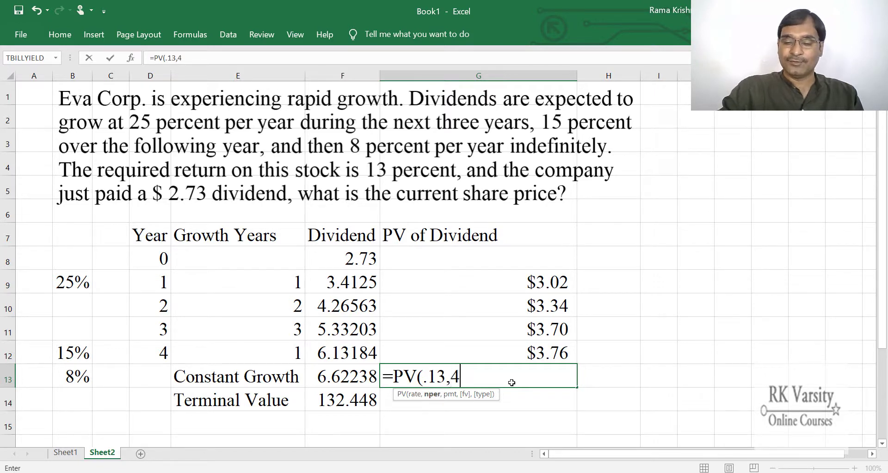
pyautogui.write(',')
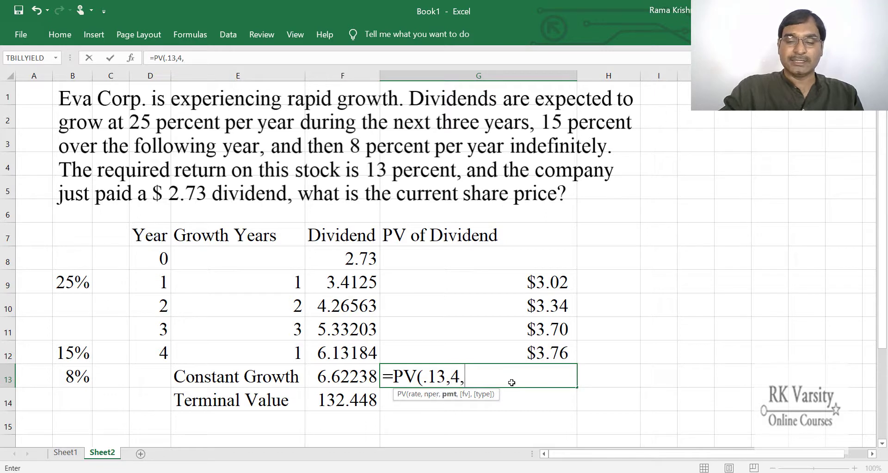
pyautogui.write(',')
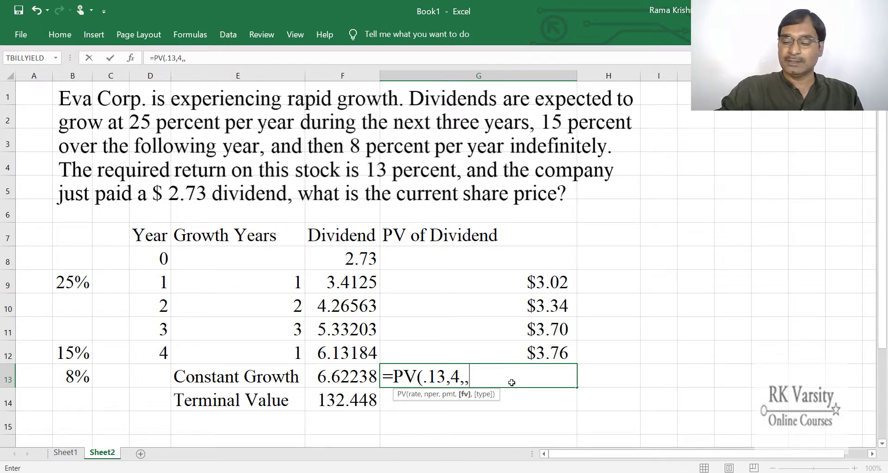
pyautogui.write('-')
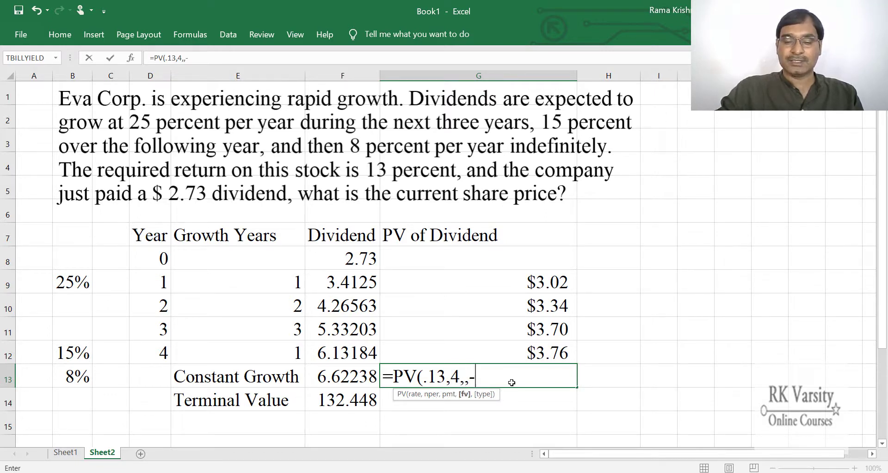
pyautogui.click(345, 398)
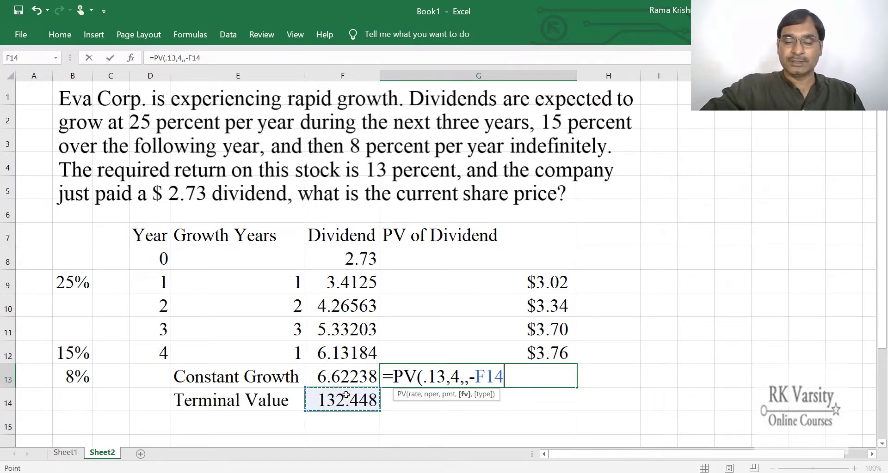
pyautogui.write(')')
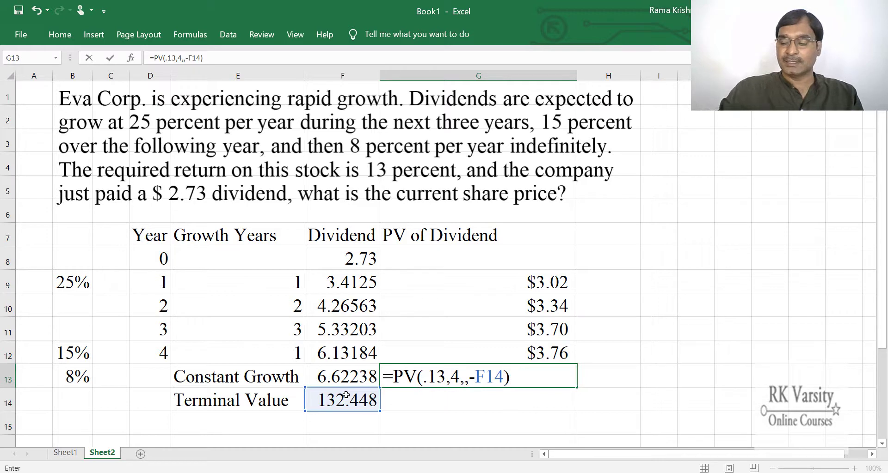
pyautogui.press('Return')
# Step: Calculate the current share price in G14 by totalling the present values with =SUM(G9:G13)
pyautogui.write('=SUM(')
pyautogui.moveTo(508, 282); pyautogui.dragTo(455, 368)
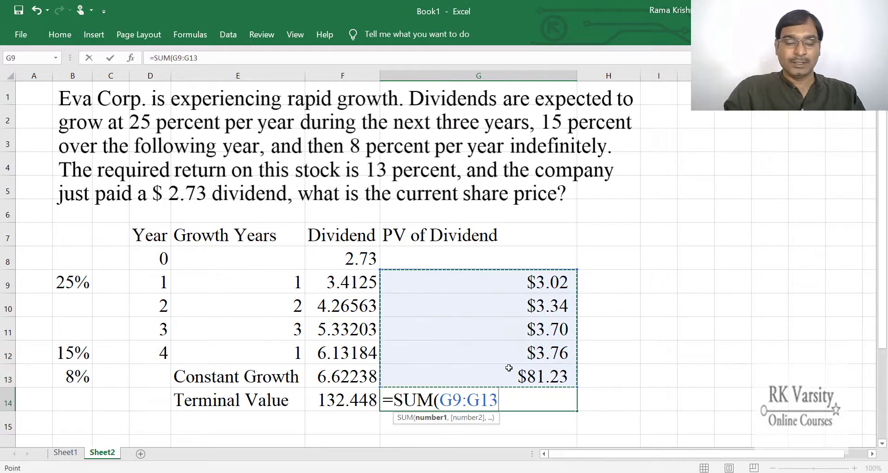
pyautogui.write(')')
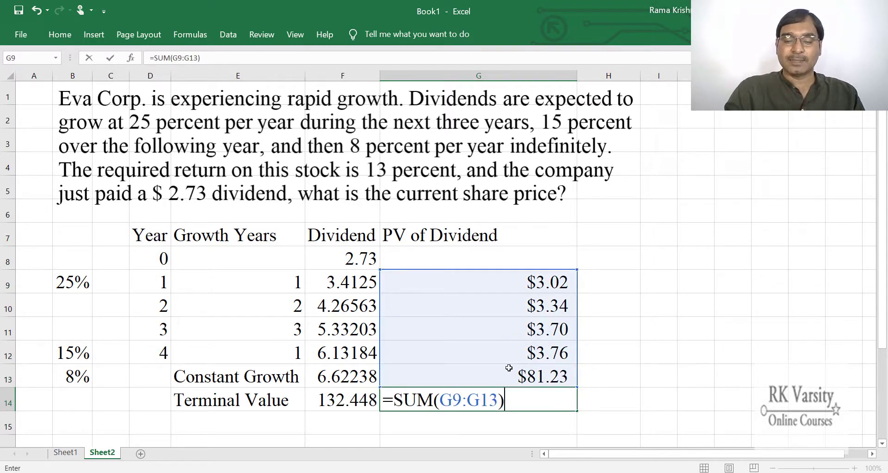
pyautogui.press('Return')
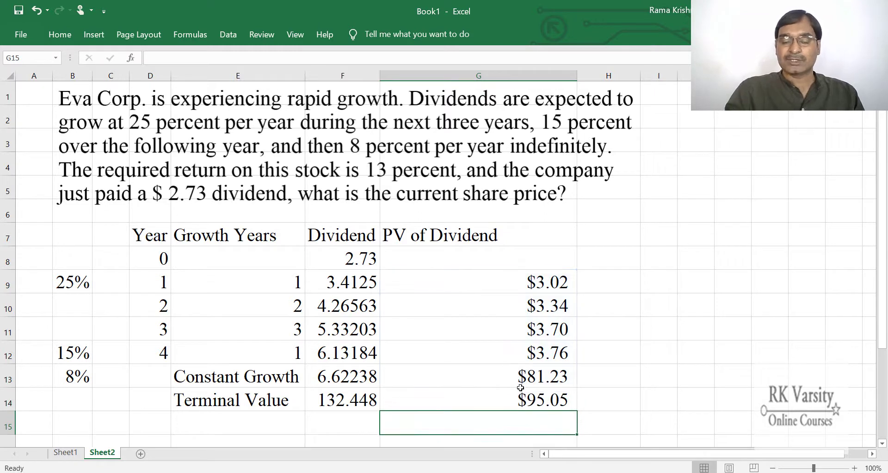
pyautogui.click(476, 402)
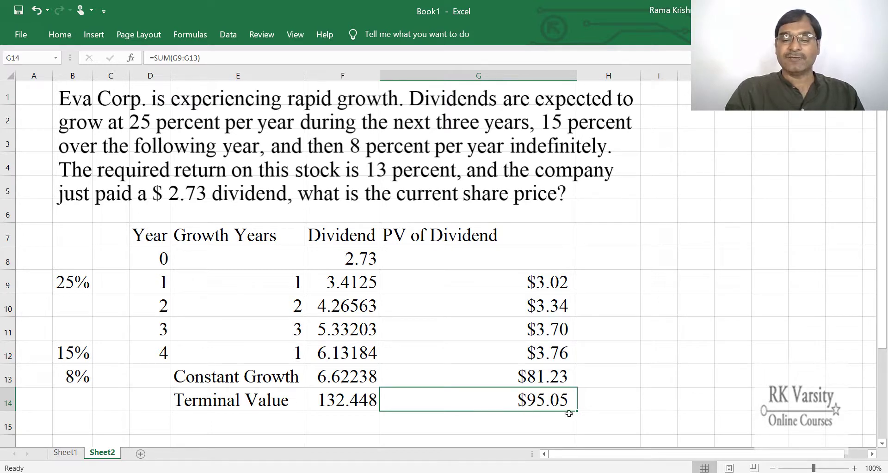
pyautogui.click(602, 360)
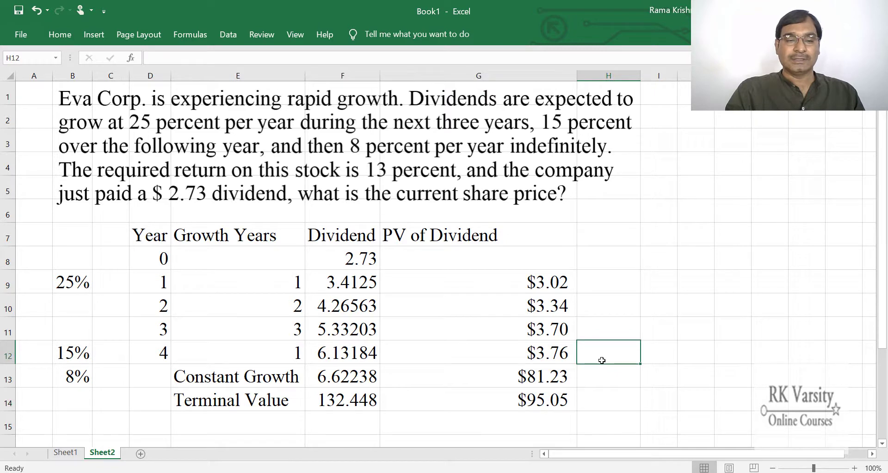